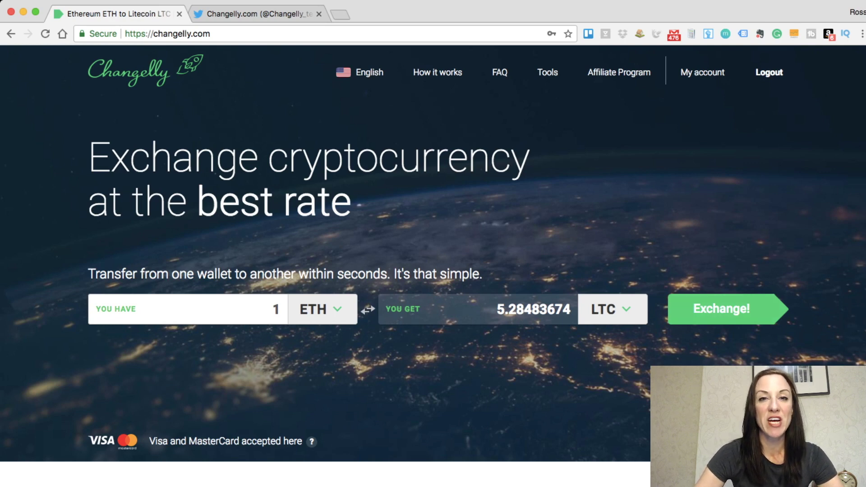
# - Scroll down the home page to the 1 ETH rates grid showing 1 ETH = 5.28483674 LTC
pyautogui.scroll(-10, 434, 266)
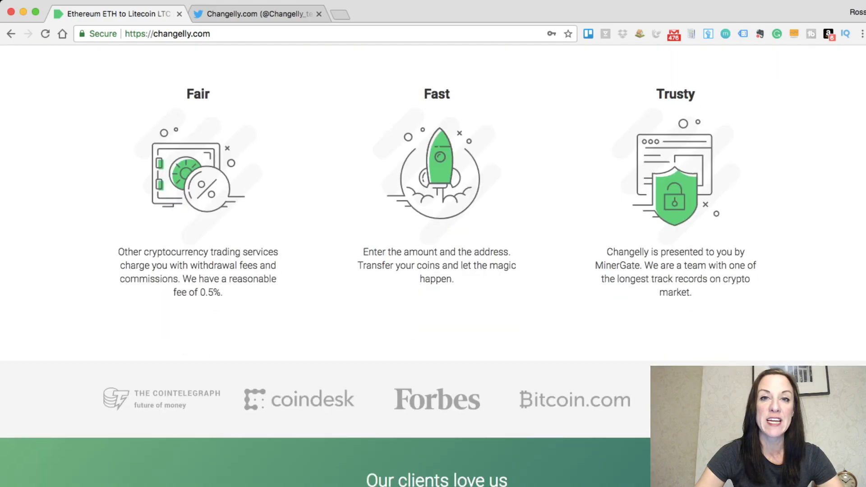
pyautogui.scroll(-1, 433, 267)
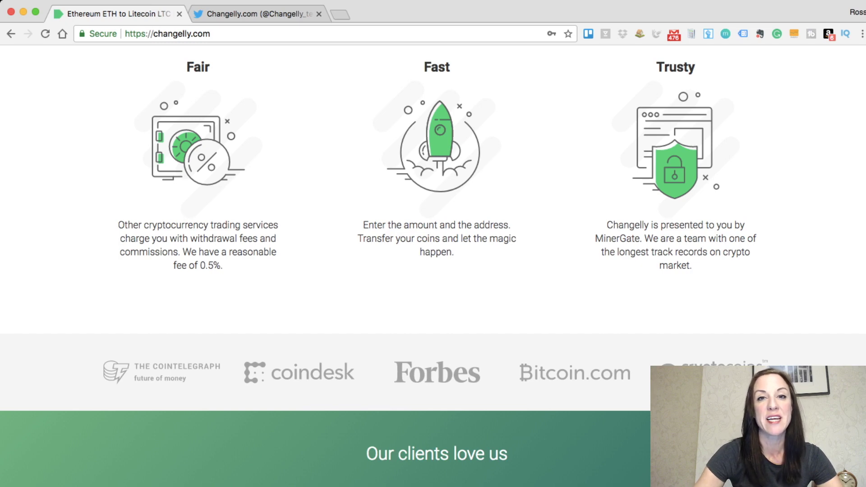
pyautogui.scroll(-20, 501, 244)
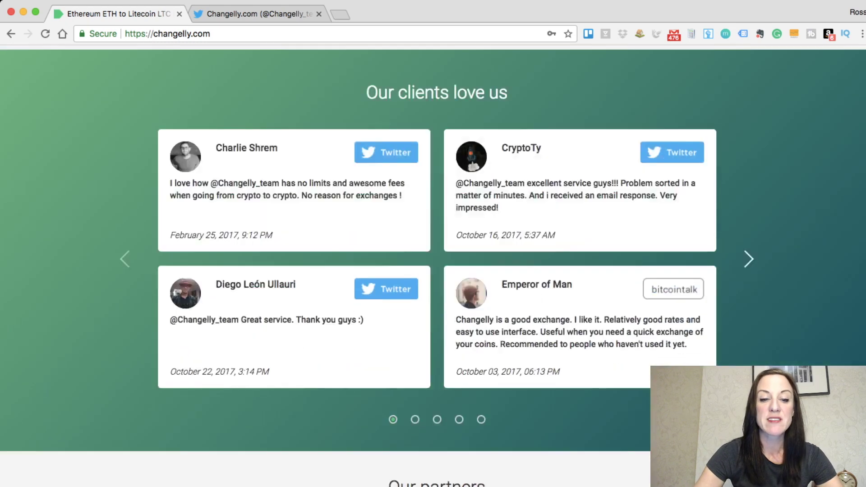
pyautogui.scroll(1, 501, 244)
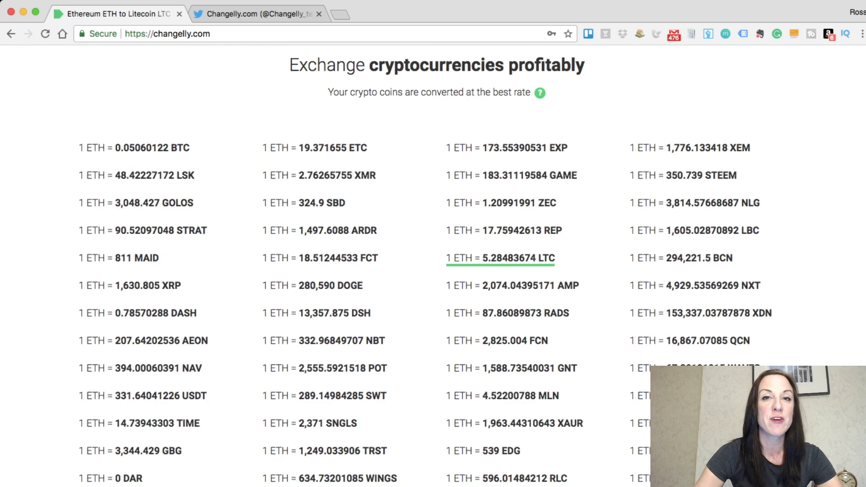
pyautogui.scroll(-3, 500, 258)
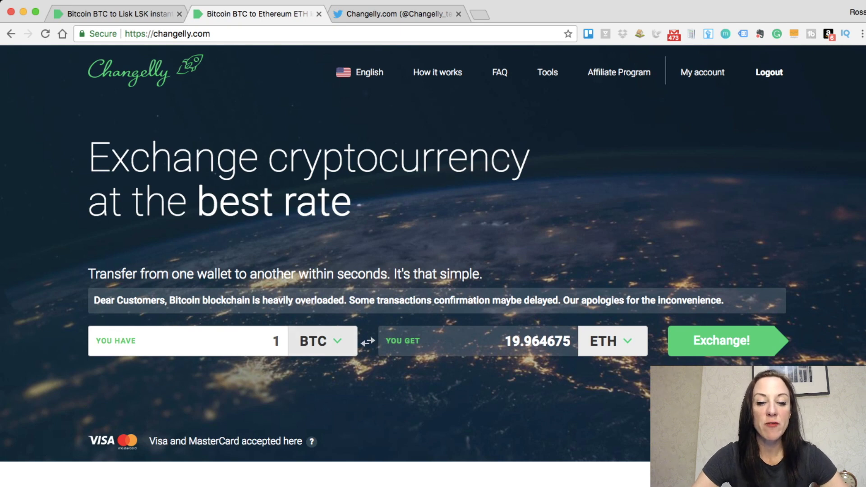
# - Choose ETH under YOU HAVE and LTC under YOU GET, quoting 5.17430623 LTC for 1 ETH
pyautogui.click(298, 336)
pyautogui.scroll(-3, 361, 419)
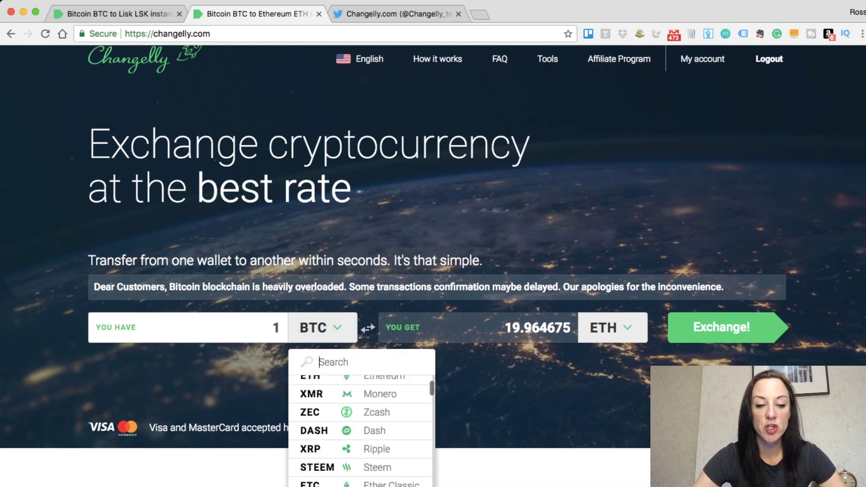
pyautogui.scroll(2, 360, 406)
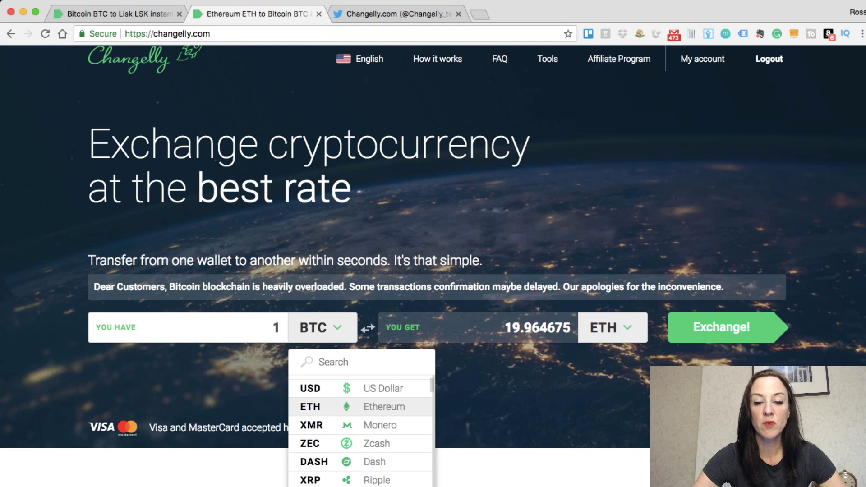
pyautogui.click(343, 406)
pyautogui.click(614, 329)
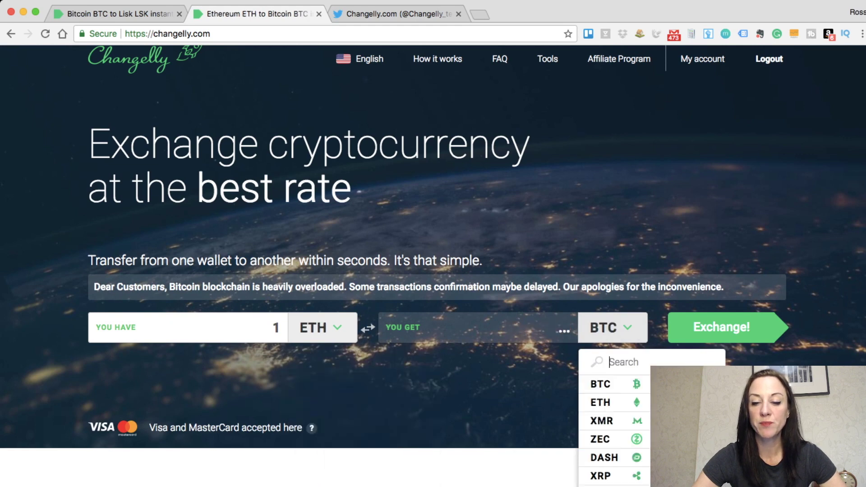
pyautogui.scroll(-3, 613, 437)
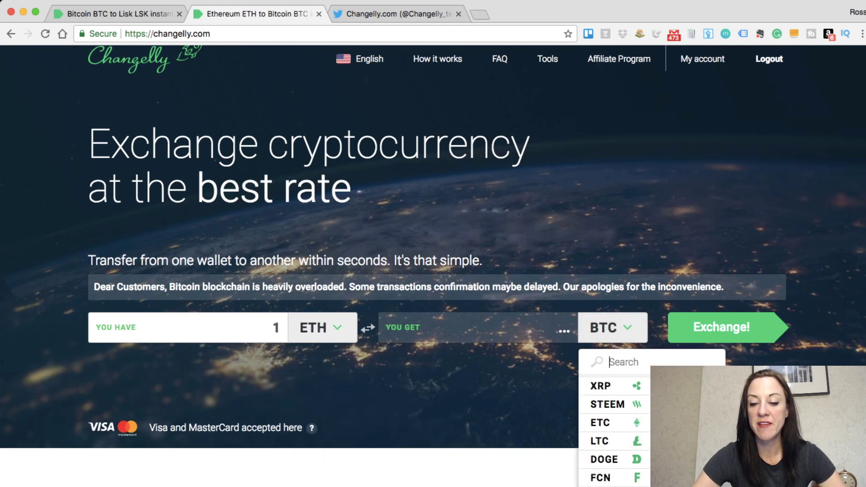
pyautogui.scroll(-8, 614, 428)
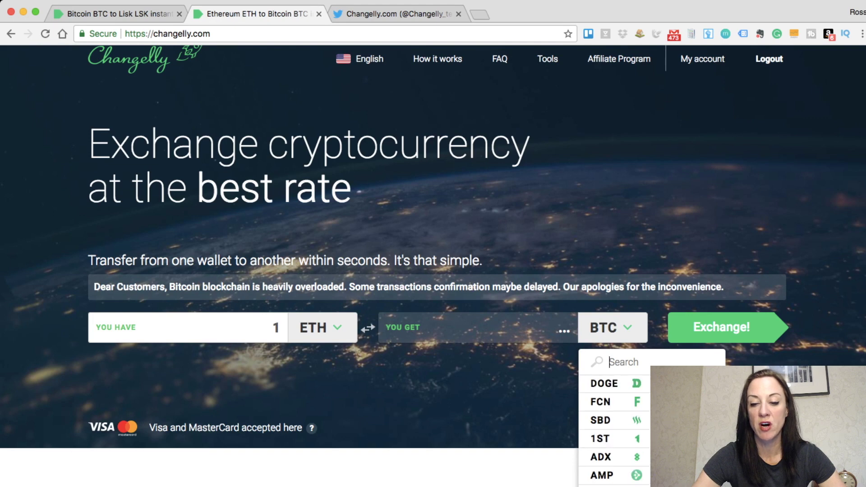
pyautogui.scroll(4, 614, 428)
pyautogui.scroll(4, 613, 429)
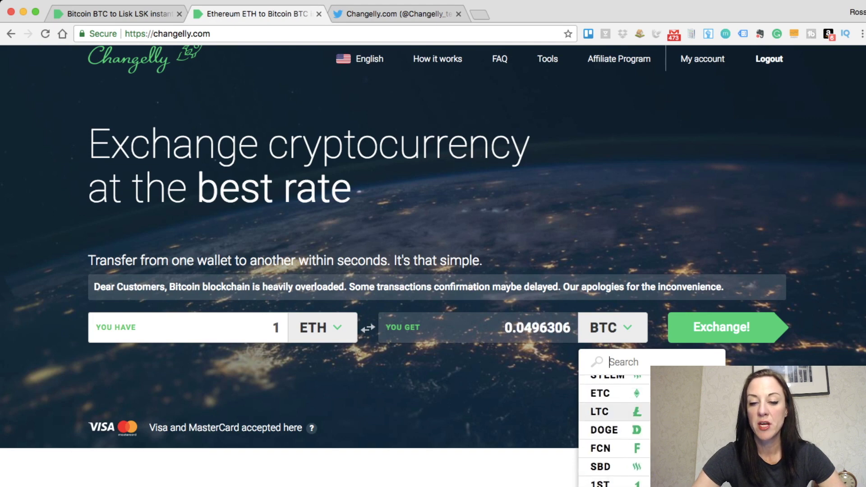
pyautogui.click(604, 411)
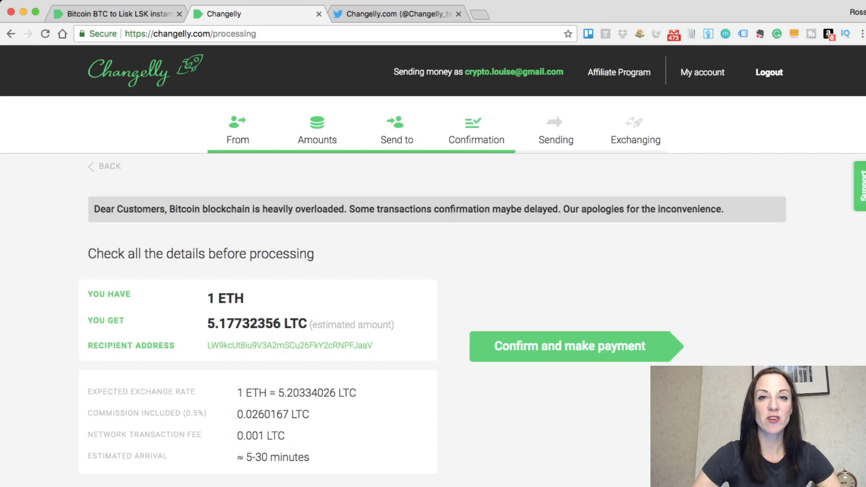
# - Scroll down the exchange form toward the LTC recipient address field
pyautogui.scroll(-3, 433, 244)
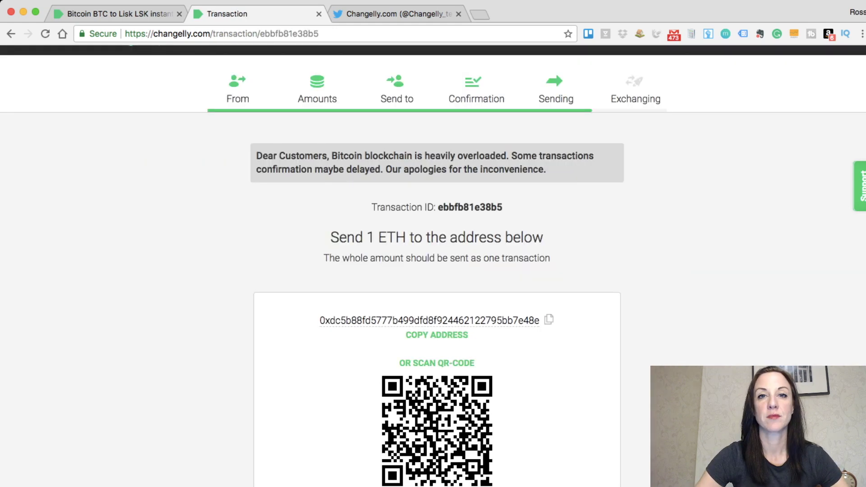
# - Scroll down the exchange status page to follow the 1 ETH payment and exchange progress
pyautogui.scroll(-5, 436, 271)
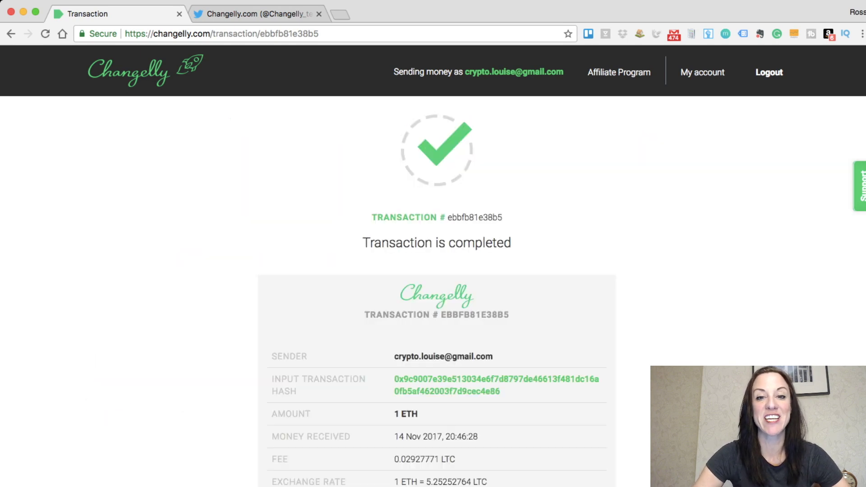
# - Scroll through the completed transaction receipt showing 1 ETH received and a 0.02927771 LTC fee
pyautogui.scroll(-3, 436, 266)
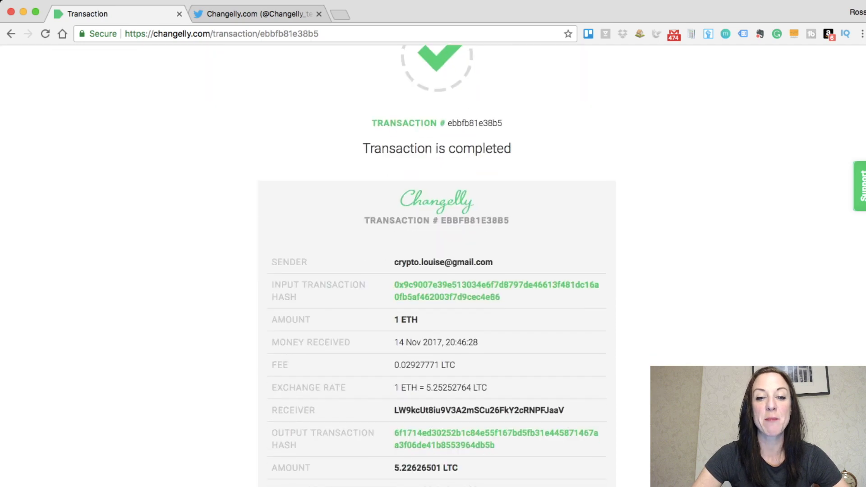
pyautogui.scroll(-2, 436, 261)
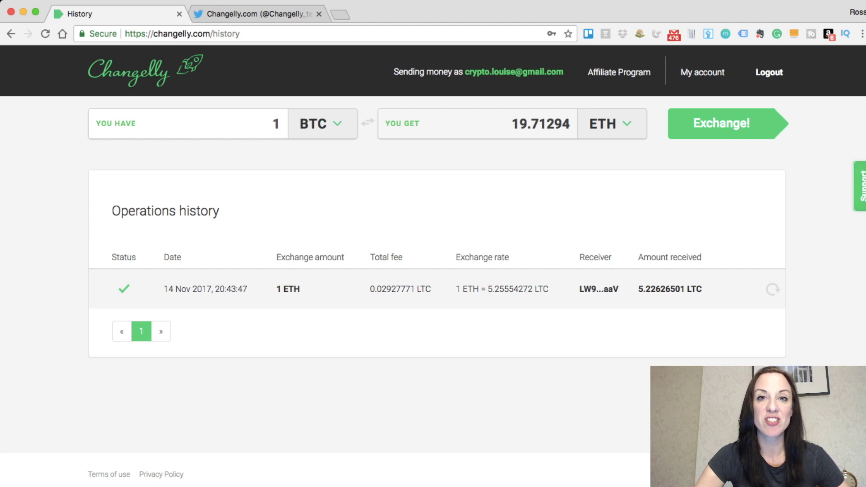
# - Open the FAQ page from the Changelly top navigation
pyautogui.moveTo(401, 289)
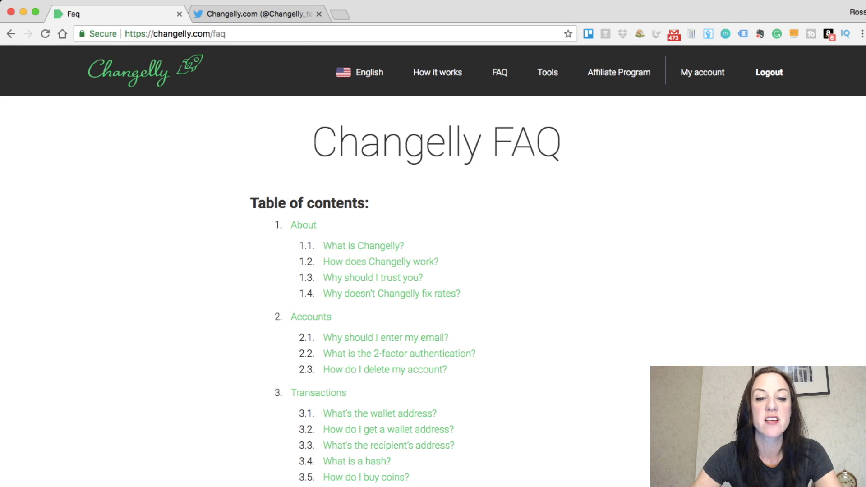
# - Read through the About, Accounts and Transactions FAQ answers, then switch to the Changelly Twitter tab
pyautogui.scroll(-20, 433, 266)
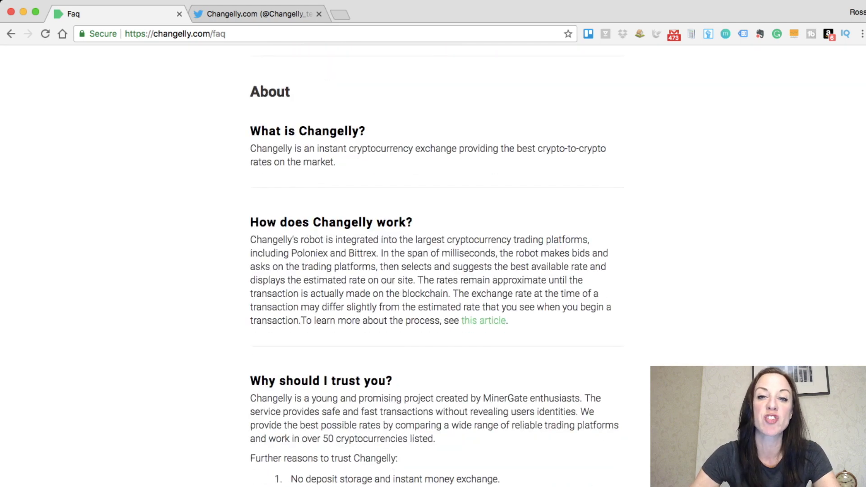
pyautogui.scroll(-4, 433, 266)
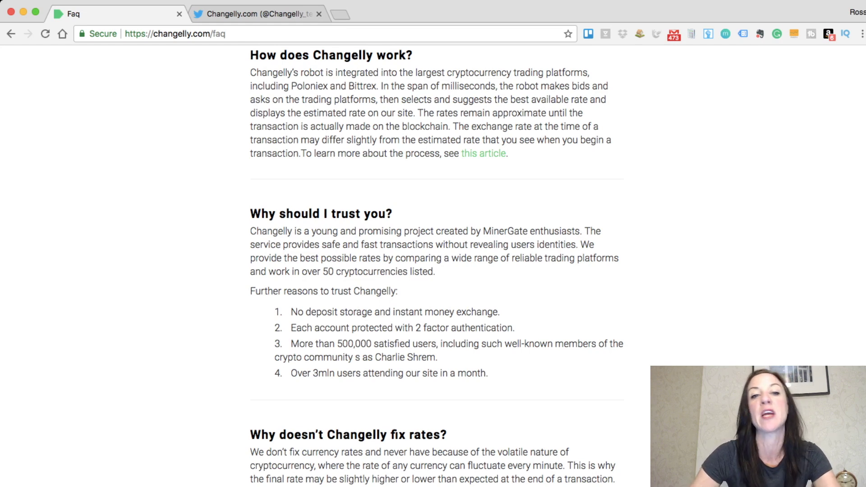
pyautogui.scroll(-2, 433, 266)
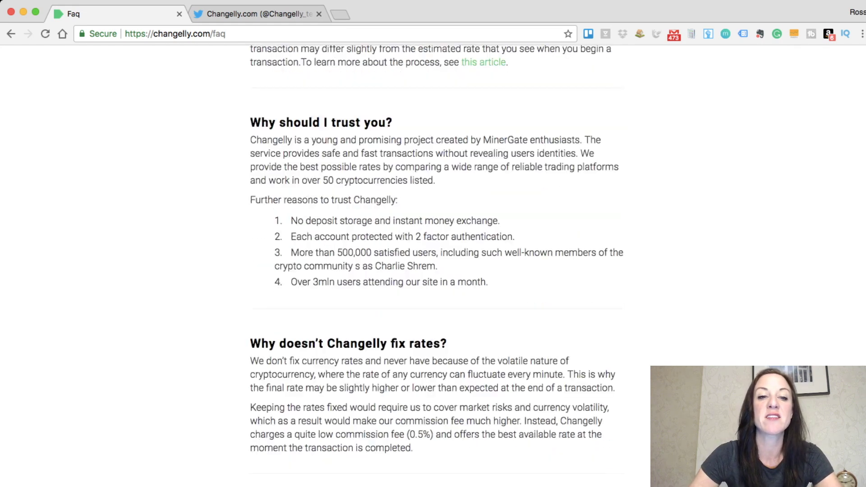
pyautogui.scroll(-10, 436, 266)
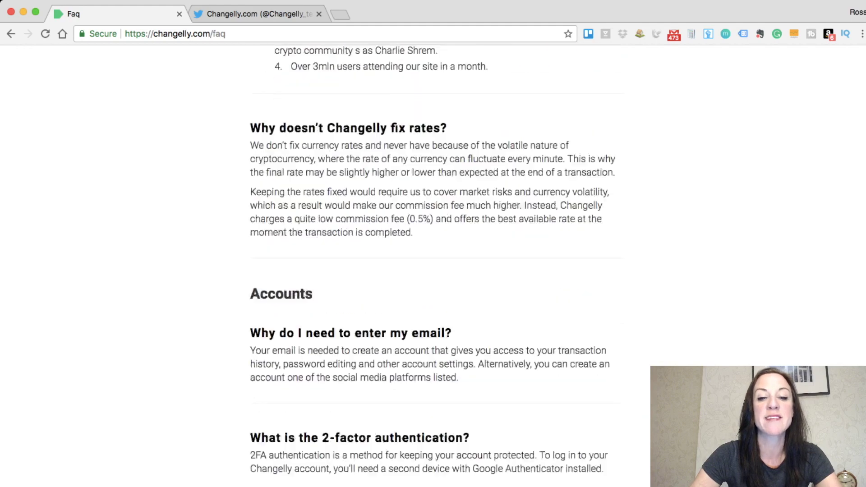
pyautogui.scroll(-17, 436, 266)
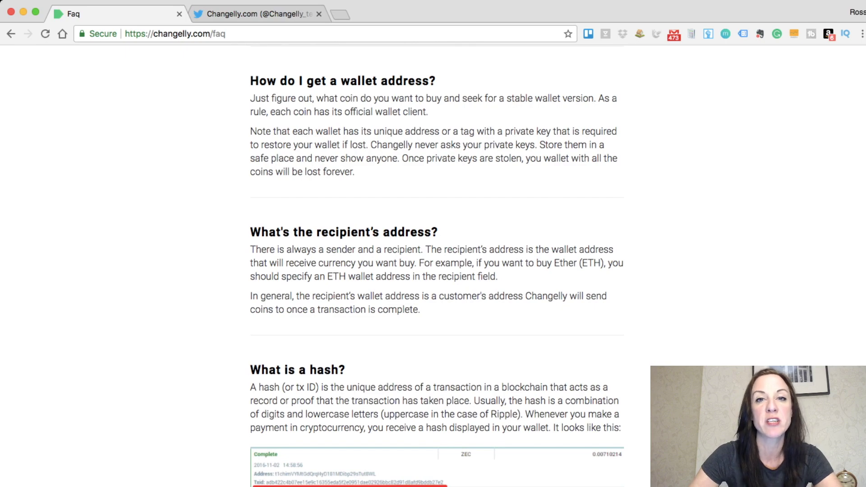
pyautogui.scroll(-10, 436, 266)
pyautogui.scroll(13, 437, 265)
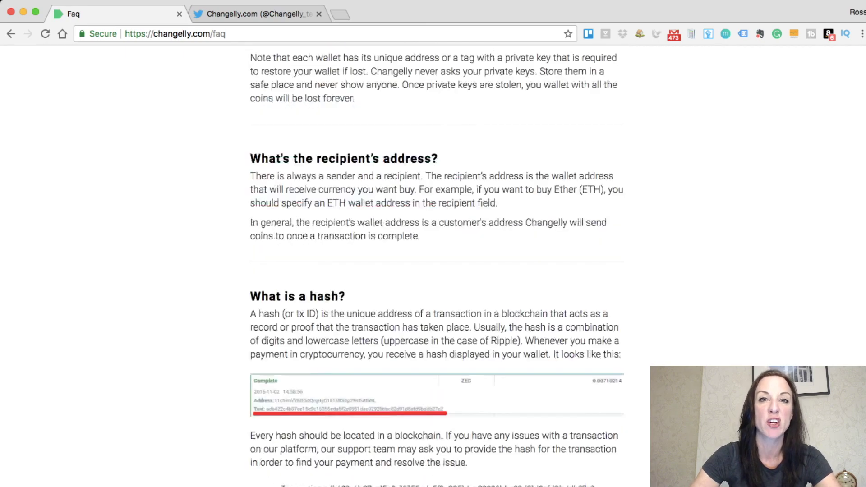
pyautogui.scroll(5, 436, 266)
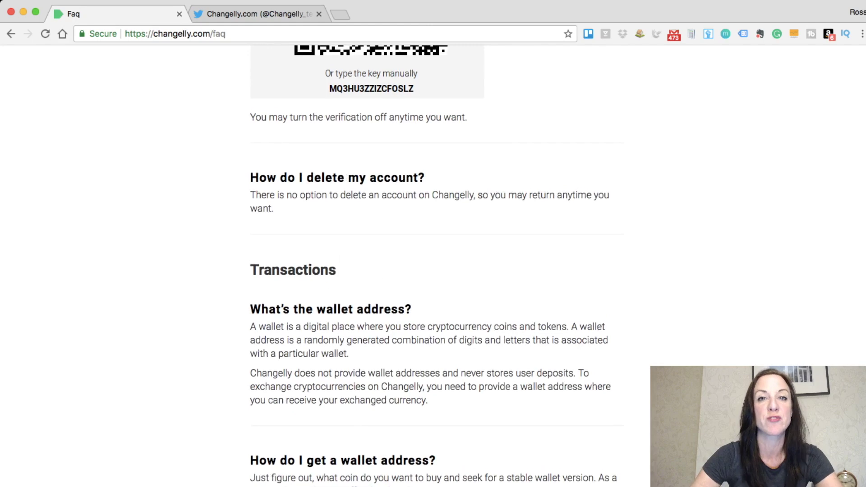
pyautogui.hotkey('ctrl', 'Tab')
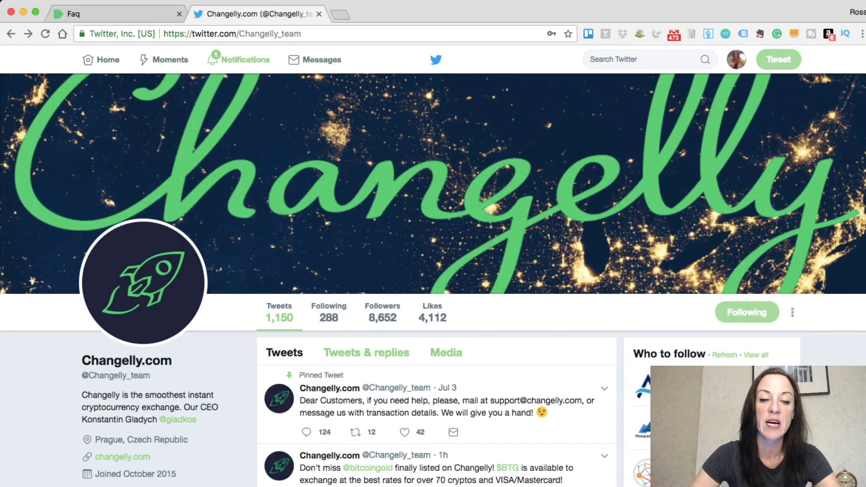
pyautogui.scroll(-3, 433, 279)
pyautogui.scroll(-1, 115, 237)
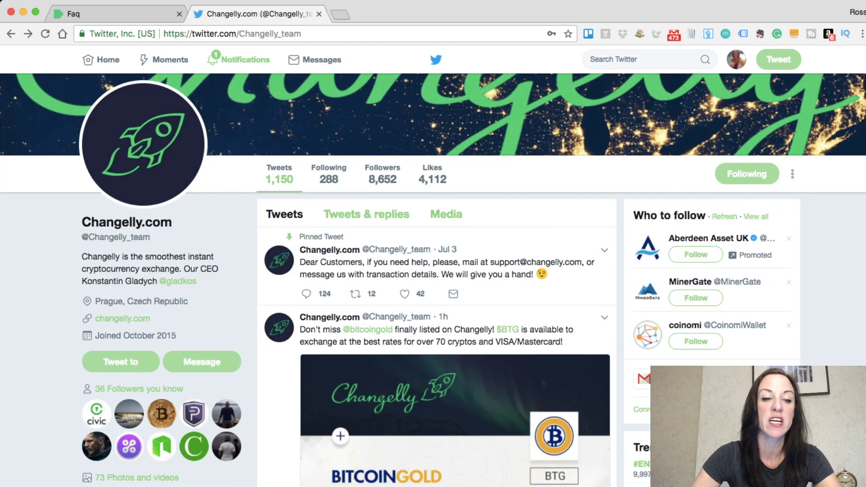
pyautogui.scroll(-10, 434, 279)
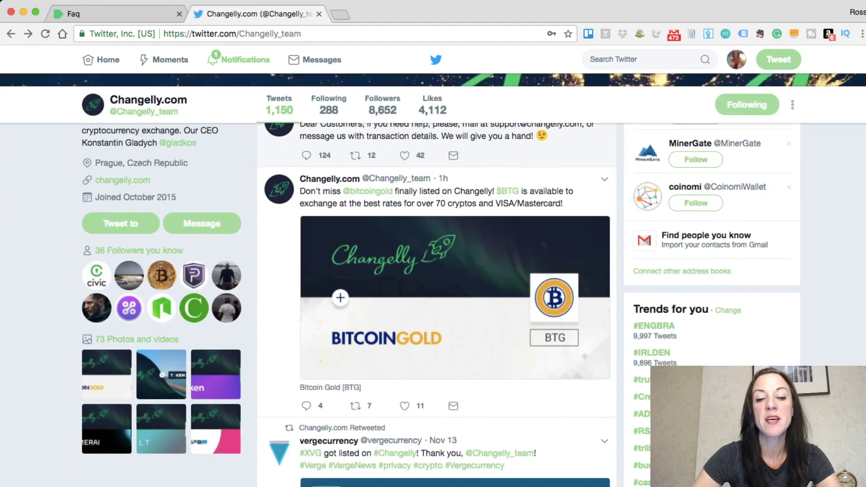
pyautogui.scroll(-3, 436, 293)
pyautogui.scroll(7, 436, 292)
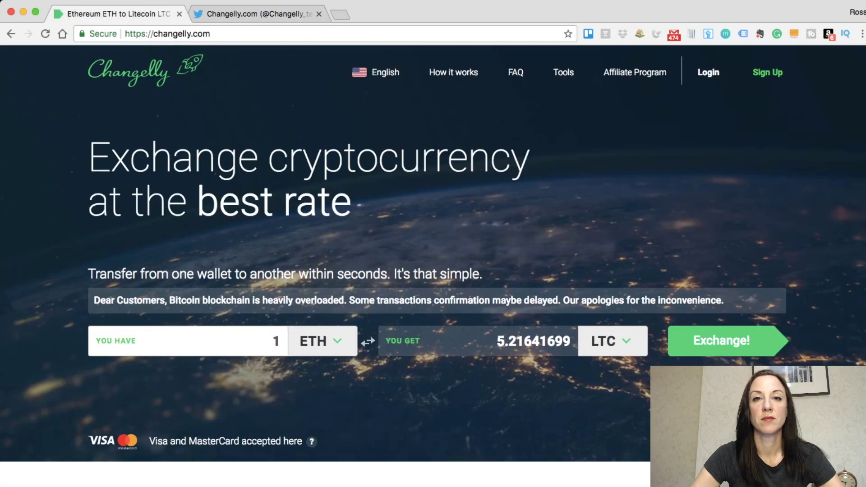